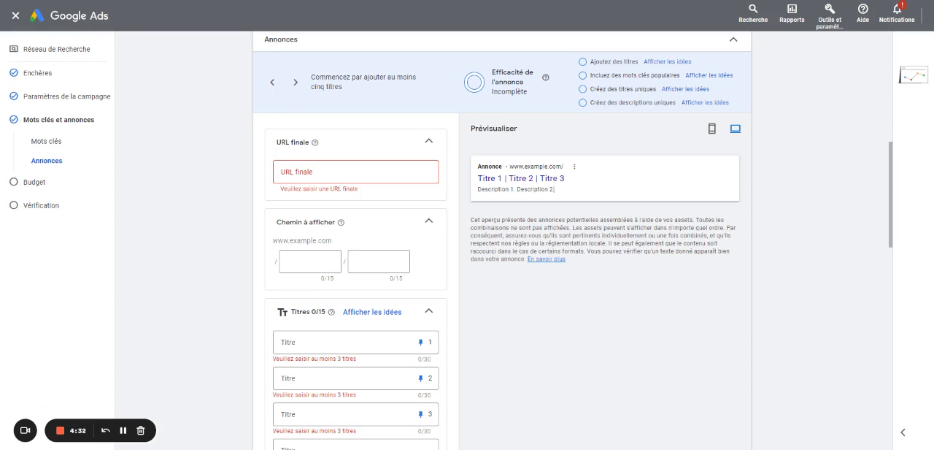
Examine the blank search ad form, from the final URL, display path and titles through descriptions, images, business name, logo and sitelinks
{"action": "scroll", "coordinate": [525, 175], "scroll_direction": "down", "scroll_amount": 2}
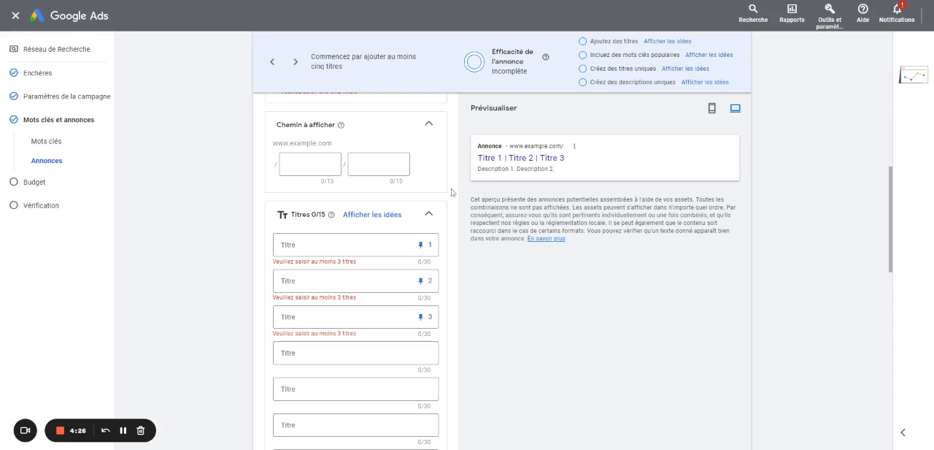
{"action": "scroll", "coordinate": [450, 200], "scroll_direction": "up", "scroll_amount": 1}
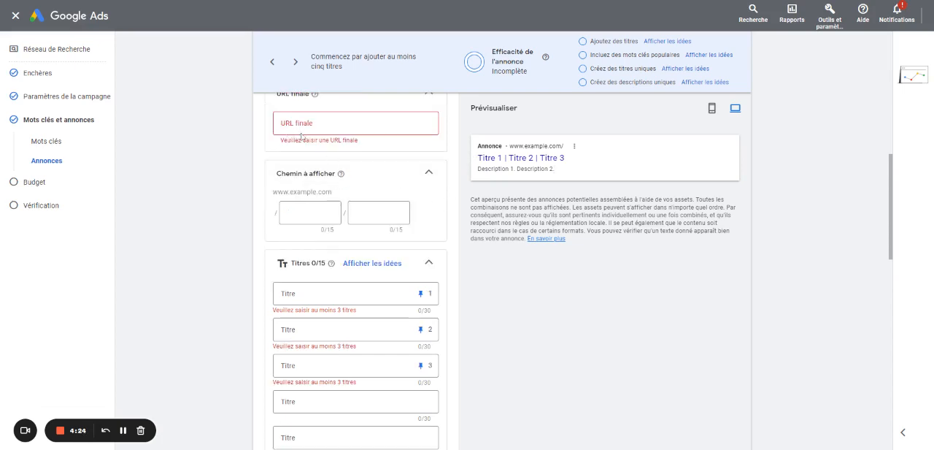
{"action": "scroll", "coordinate": [301, 136], "scroll_direction": "down", "scroll_amount": 1}
{"action": "scroll", "coordinate": [303, 286], "scroll_direction": "down", "scroll_amount": 6}
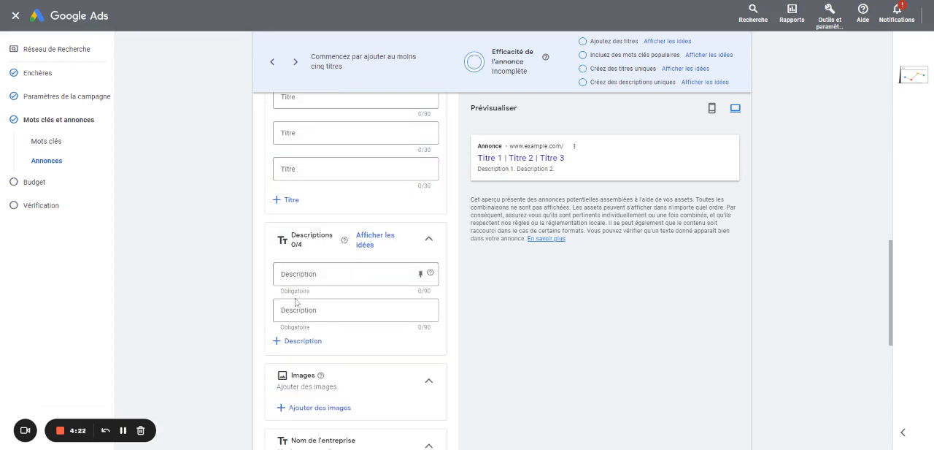
{"action": "scroll", "coordinate": [329, 212], "scroll_direction": "up", "scroll_amount": 6}
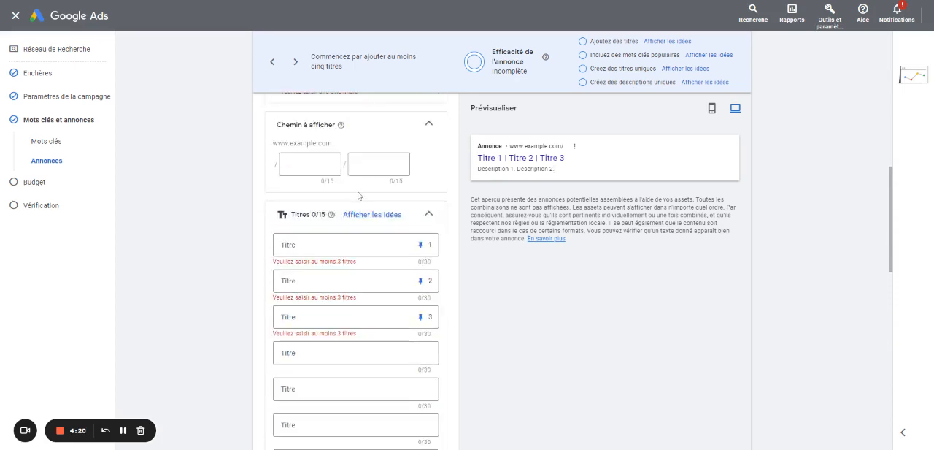
{"action": "scroll", "coordinate": [360, 197], "scroll_direction": "down", "scroll_amount": 7}
{"action": "scroll", "coordinate": [360, 208], "scroll_direction": "down", "scroll_amount": 5}
{"action": "scroll", "coordinate": [359, 267], "scroll_direction": "up", "scroll_amount": 1}
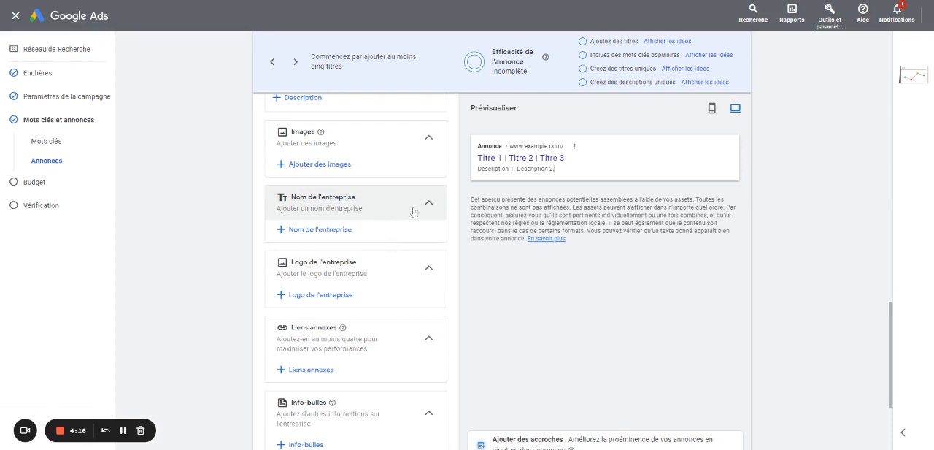
{"action": "scroll", "coordinate": [438, 260], "scroll_direction": "up", "scroll_amount": 1}
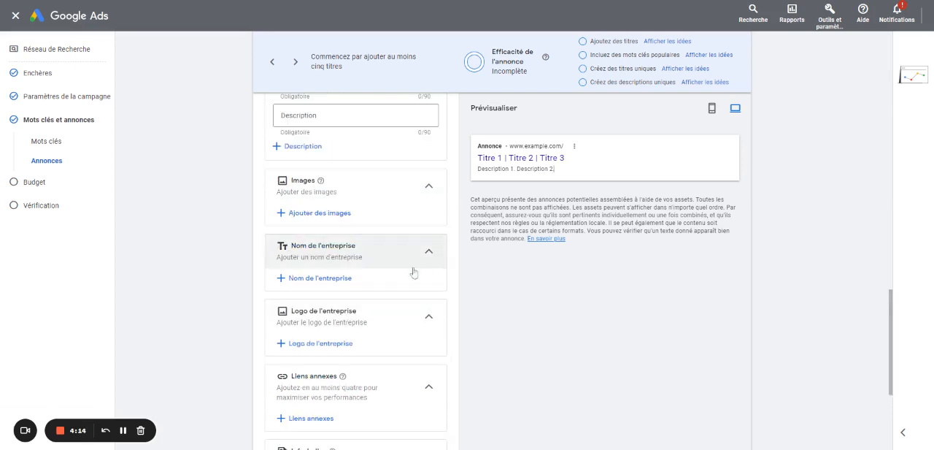
{"action": "scroll", "coordinate": [414, 272], "scroll_direction": "down", "scroll_amount": 2}
{"action": "scroll", "coordinate": [382, 302], "scroll_direction": "up", "scroll_amount": 1}
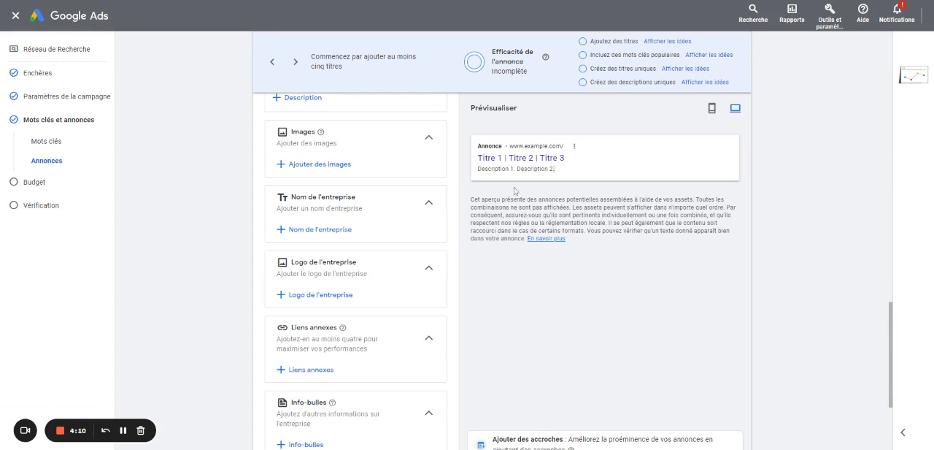
{"action": "scroll", "coordinate": [505, 190], "scroll_direction": "up", "scroll_amount": 1}
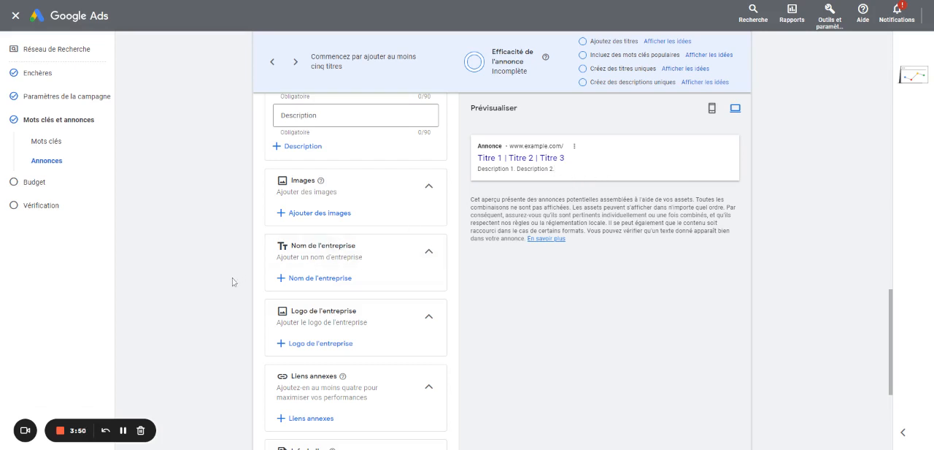
{"action": "scroll", "coordinate": [417, 284], "scroll_direction": "up", "scroll_amount": 3}
{"action": "scroll", "coordinate": [417, 286], "scroll_direction": "up", "scroll_amount": 10}
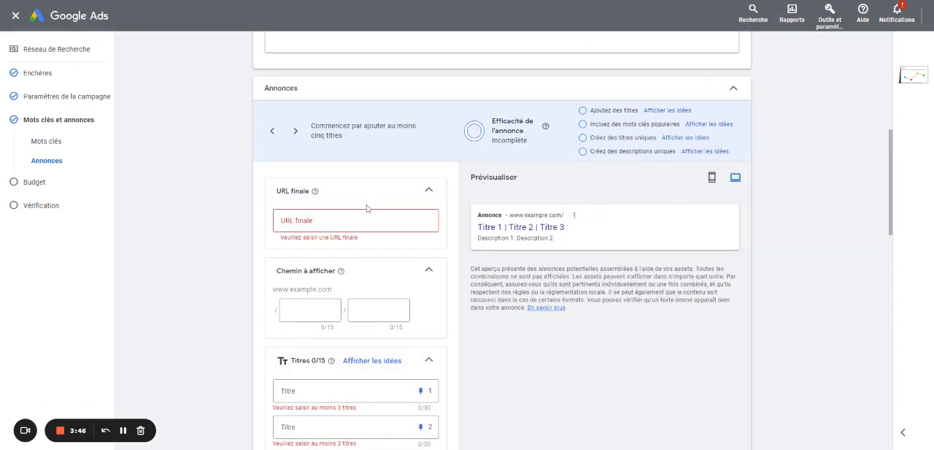
{"action": "scroll", "coordinate": [367, 208], "scroll_direction": "down", "scroll_amount": 1}
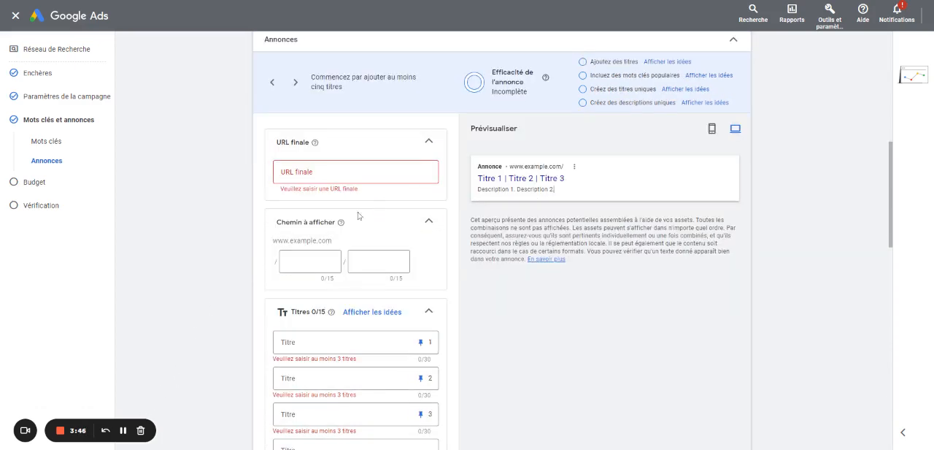
{"action": "left_click", "coordinate": [124, 430]}
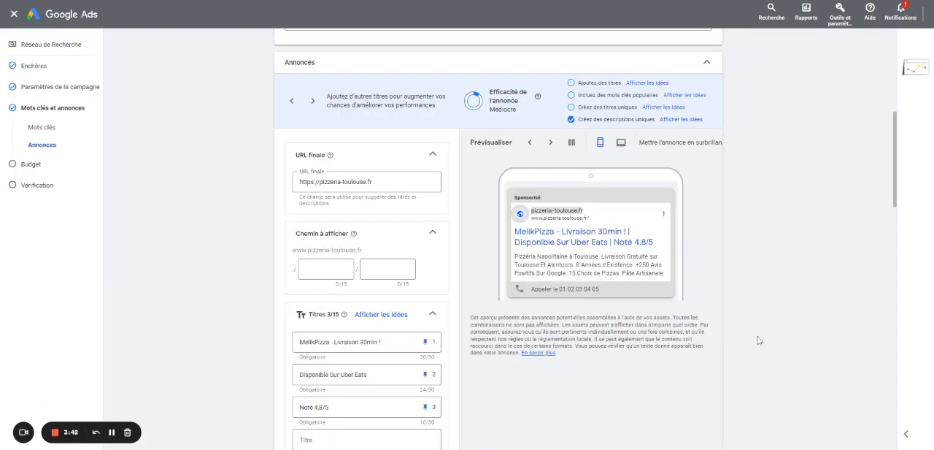
Preview the pizzeria ad in desktop format and review its display path, pinned titles and descriptions
{"action": "scroll", "coordinate": [759, 340], "scroll_direction": "down", "scroll_amount": 1}
{"action": "left_click", "coordinate": [621, 99]}
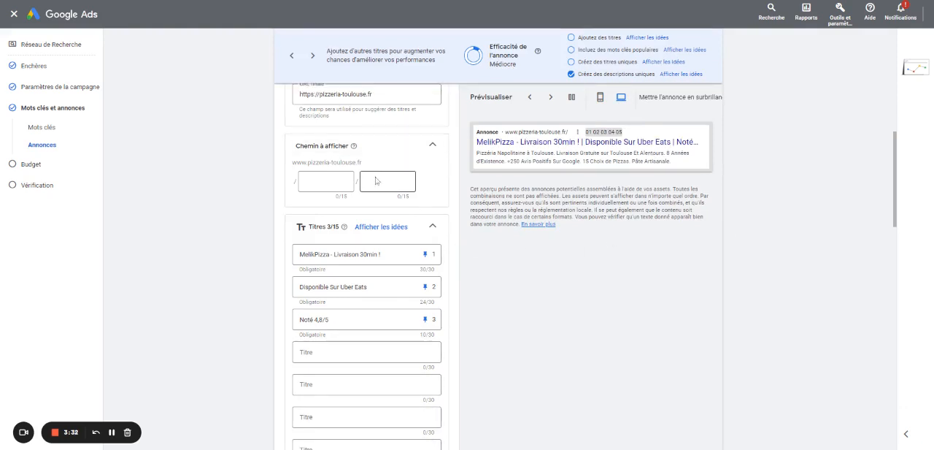
{"action": "scroll", "coordinate": [376, 183], "scroll_direction": "down", "scroll_amount": 2}
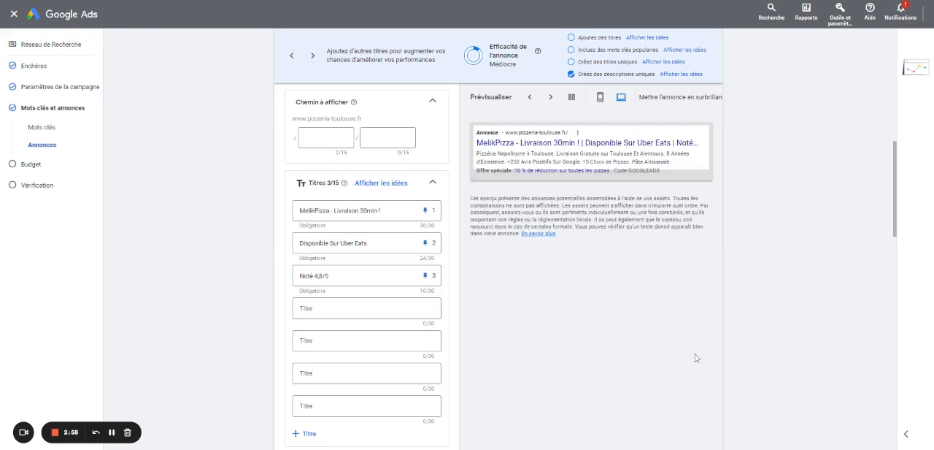
{"action": "scroll", "coordinate": [714, 353], "scroll_direction": "down", "scroll_amount": 2}
{"action": "scroll", "coordinate": [545, 353], "scroll_direction": "down", "scroll_amount": 4}
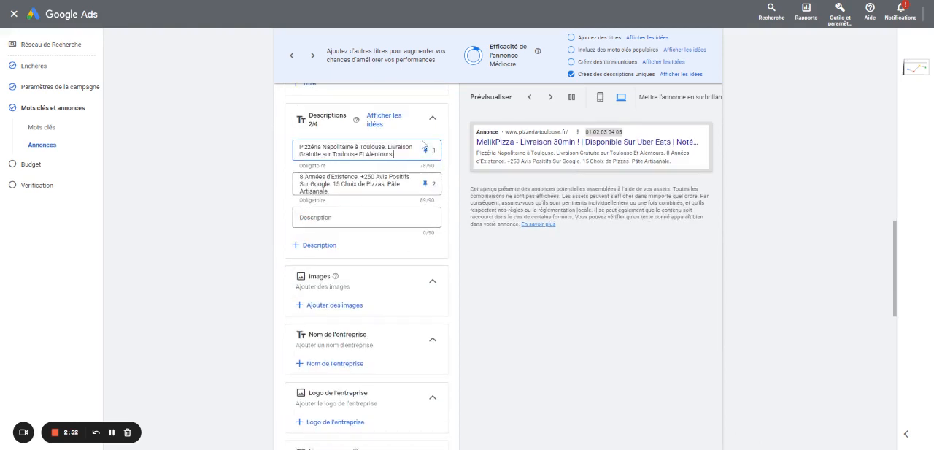
Recheck the ad's three titles and two descriptions against its mobile preview
{"action": "scroll", "coordinate": [450, 186], "scroll_direction": "up", "scroll_amount": 5}
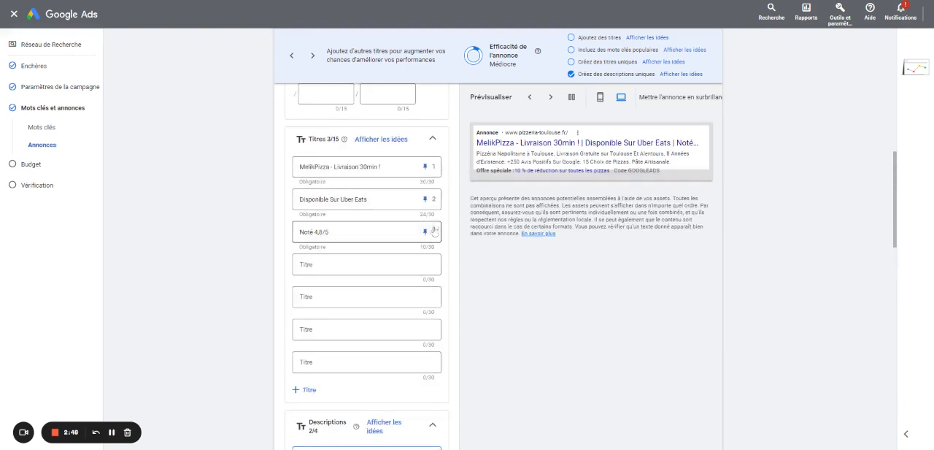
{"action": "scroll", "coordinate": [431, 232], "scroll_direction": "down", "scroll_amount": 2}
{"action": "left_click", "coordinate": [601, 98]}
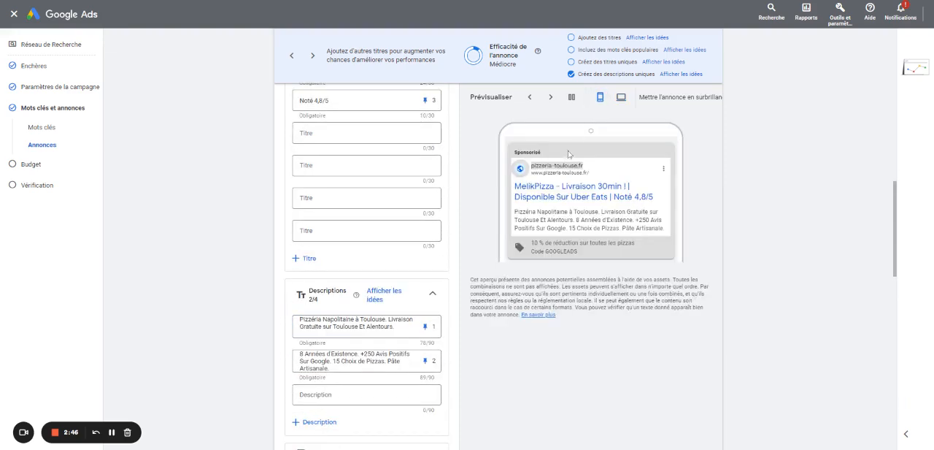
{"action": "scroll", "coordinate": [511, 219], "scroll_direction": "down", "scroll_amount": 1}
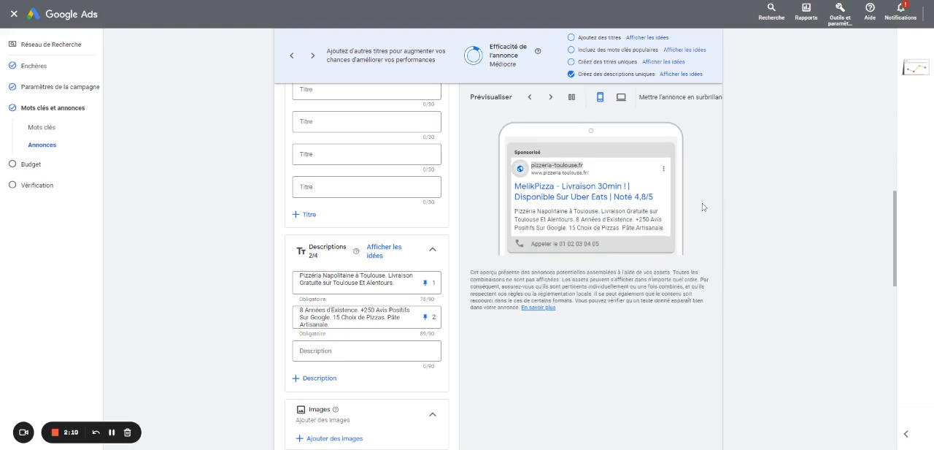
{"action": "scroll", "coordinate": [612, 221], "scroll_direction": "down", "scroll_amount": 1}
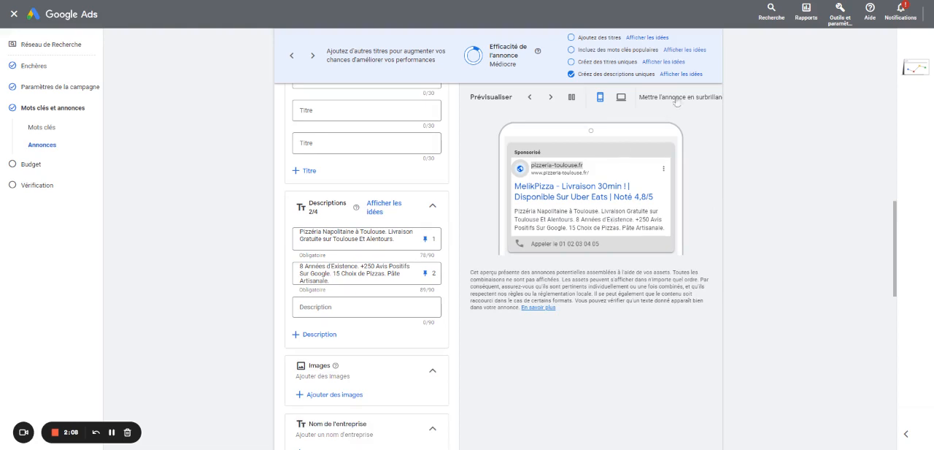
Compare the desktop and mobile previews of the ad, and check the promotion and call components behind its extra lines
{"action": "left_click", "coordinate": [622, 96]}
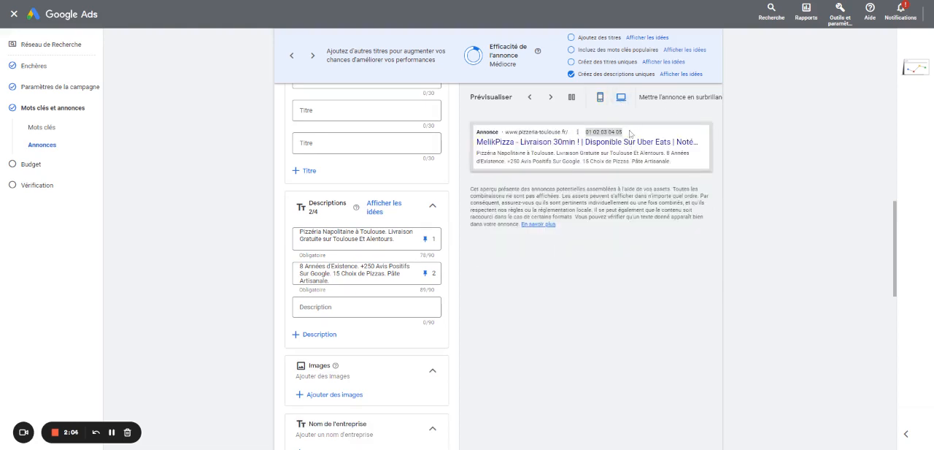
{"action": "left_click", "coordinate": [599, 98]}
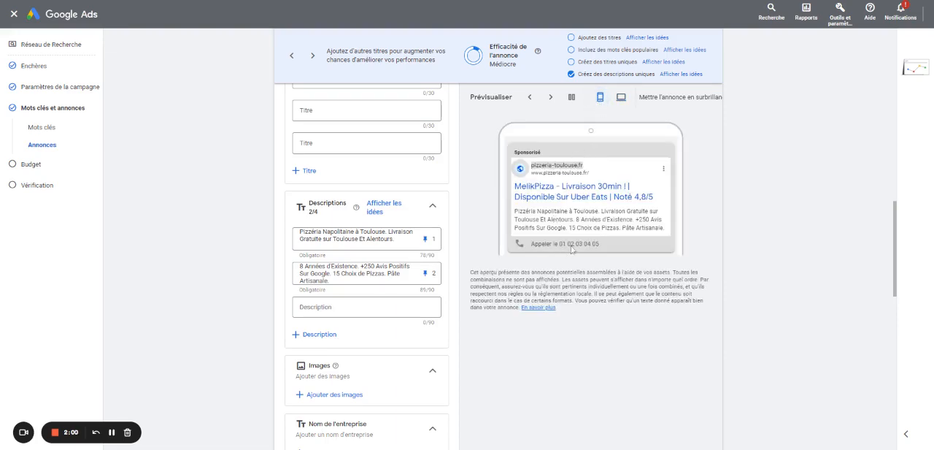
{"action": "scroll", "coordinate": [577, 249], "scroll_direction": "down", "scroll_amount": 3}
{"action": "scroll", "coordinate": [352, 283], "scroll_direction": "down", "scroll_amount": 5}
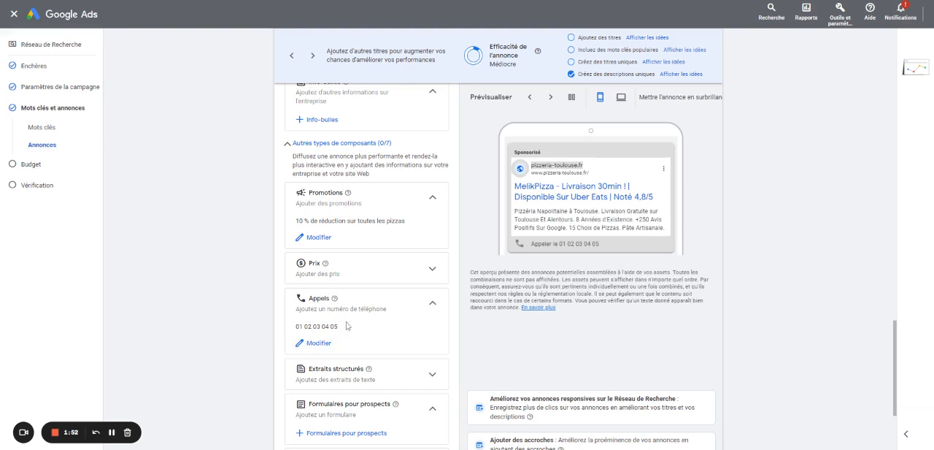
{"action": "scroll", "coordinate": [572, 262], "scroll_direction": "up", "scroll_amount": 5}
{"action": "scroll", "coordinate": [572, 263], "scroll_direction": "up", "scroll_amount": 6}
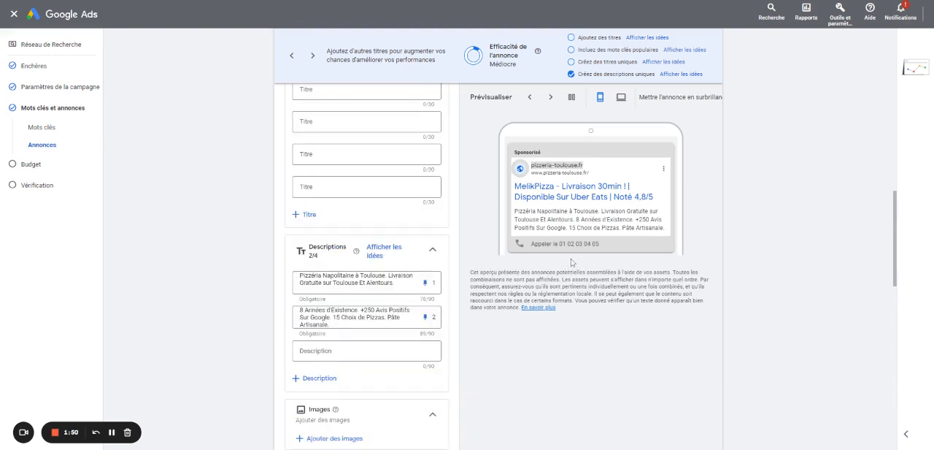
{"action": "scroll", "coordinate": [564, 267], "scroll_direction": "down", "scroll_amount": 1}
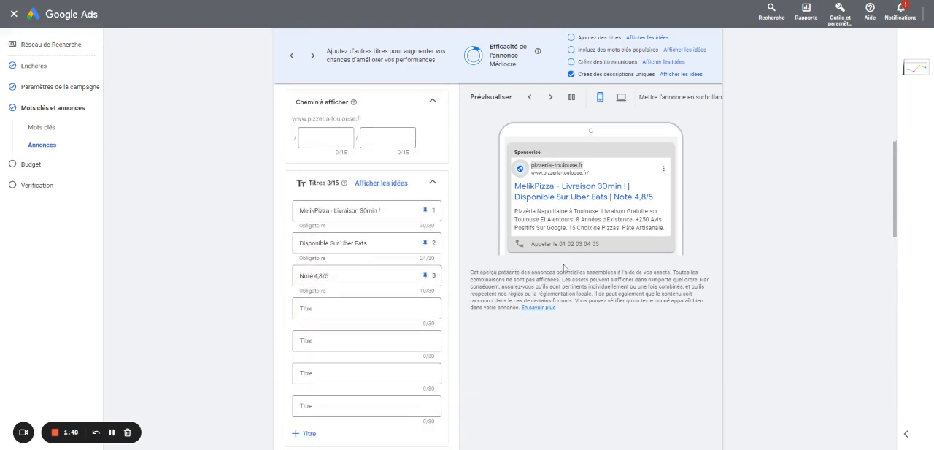